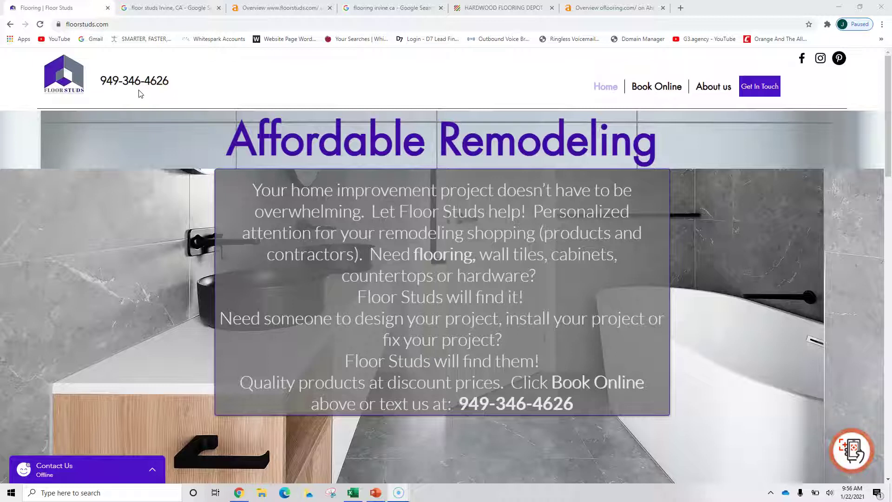
pyautogui.scroll(-2, 617, 143)
pyautogui.scroll(-8, 617, 143)
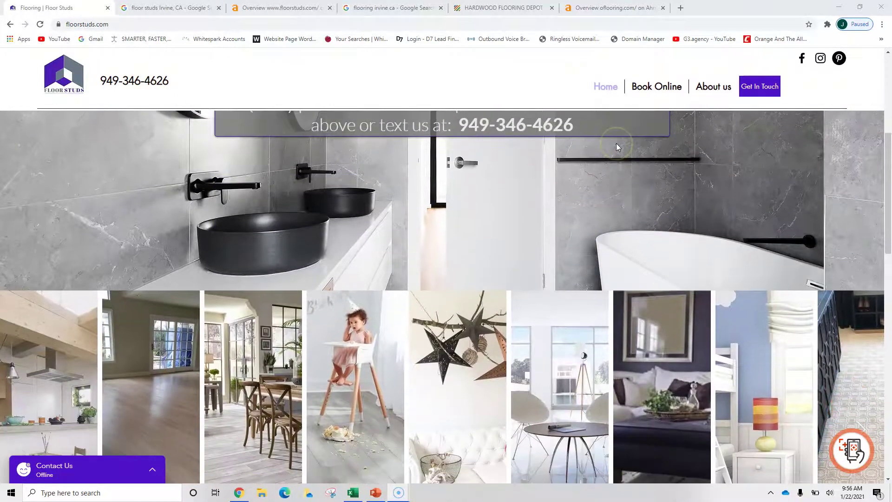
pyautogui.scroll(-8, 617, 143)
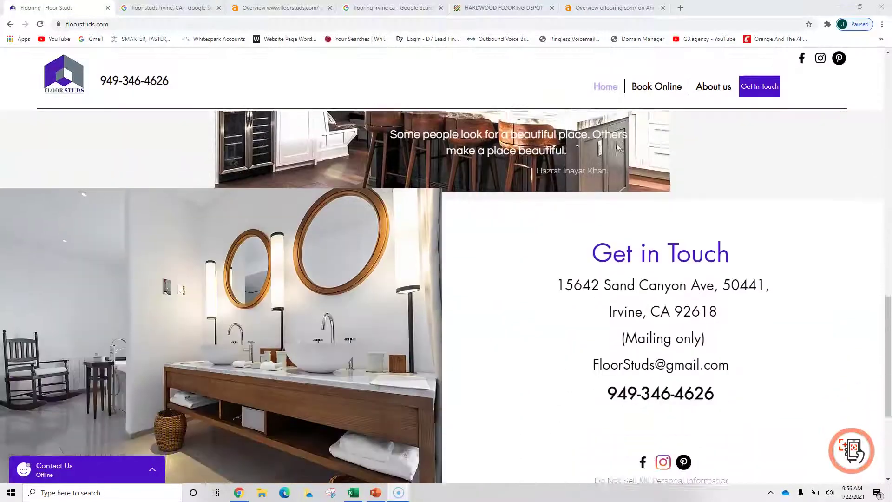
pyautogui.click(675, 181)
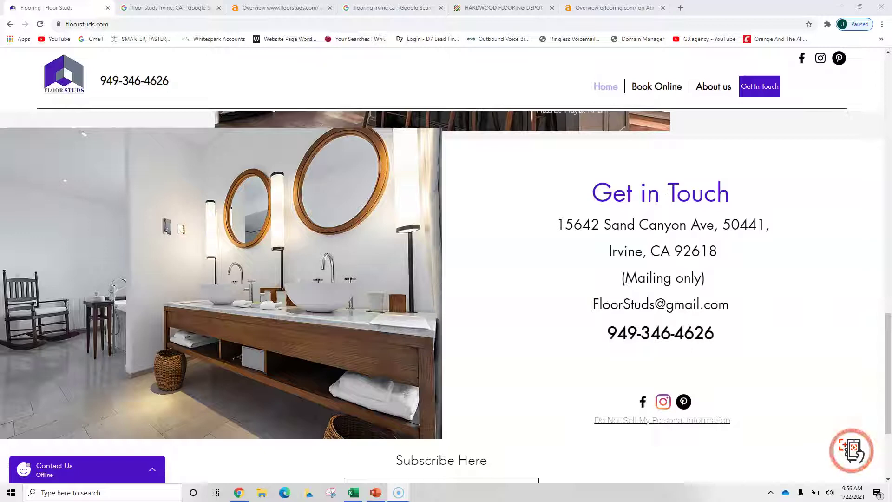
pyautogui.scroll(15, 641, 244)
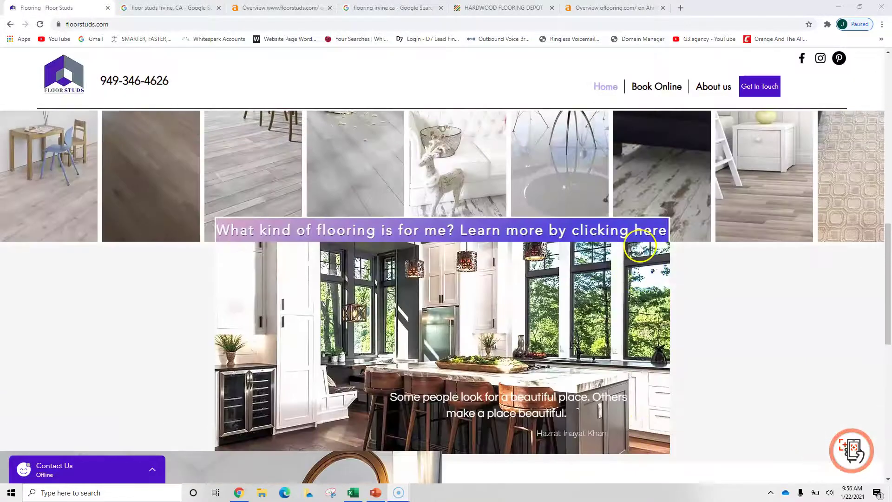
pyautogui.scroll(4, 662, 255)
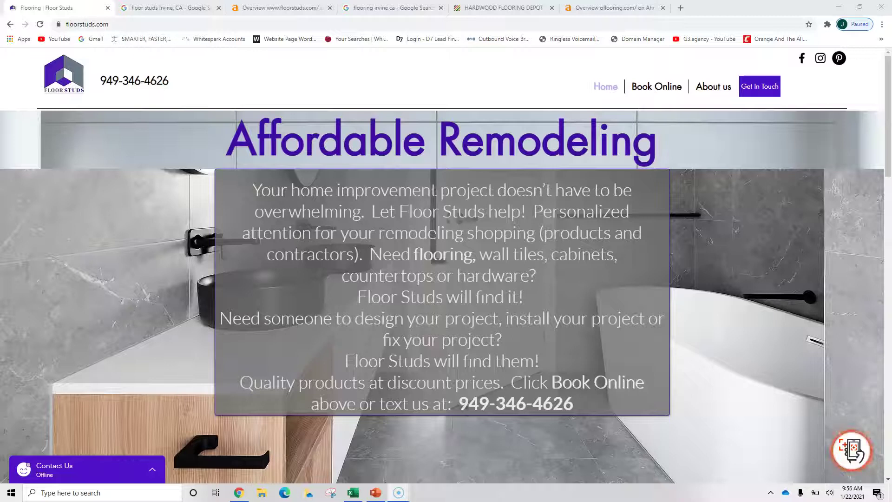
pyautogui.scroll(-6, 510, 253)
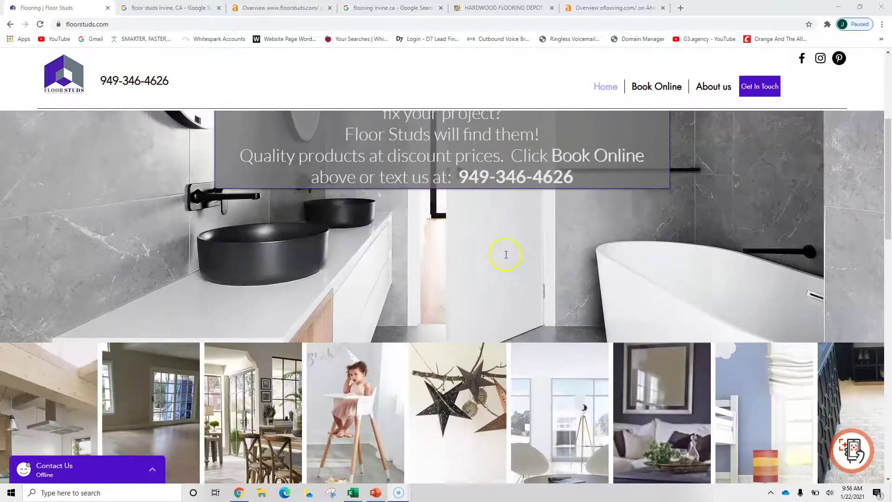
pyautogui.scroll(-3, 504, 254)
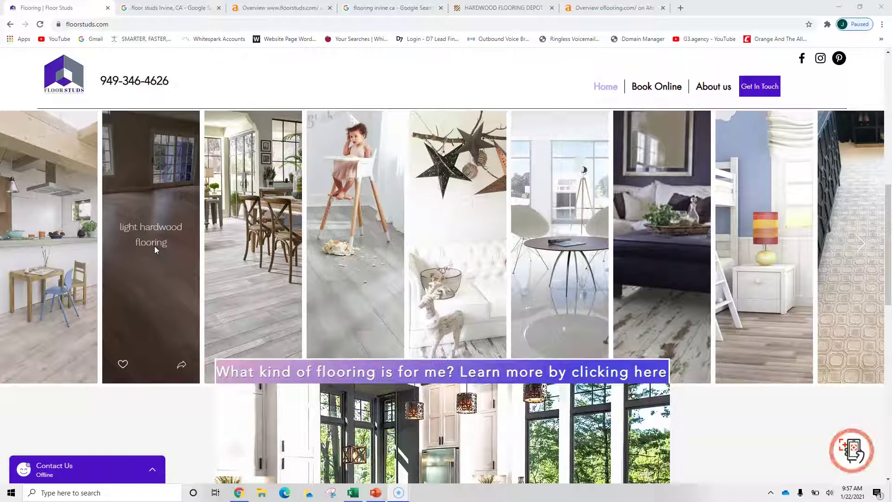
pyautogui.scroll(-6, 308, 230)
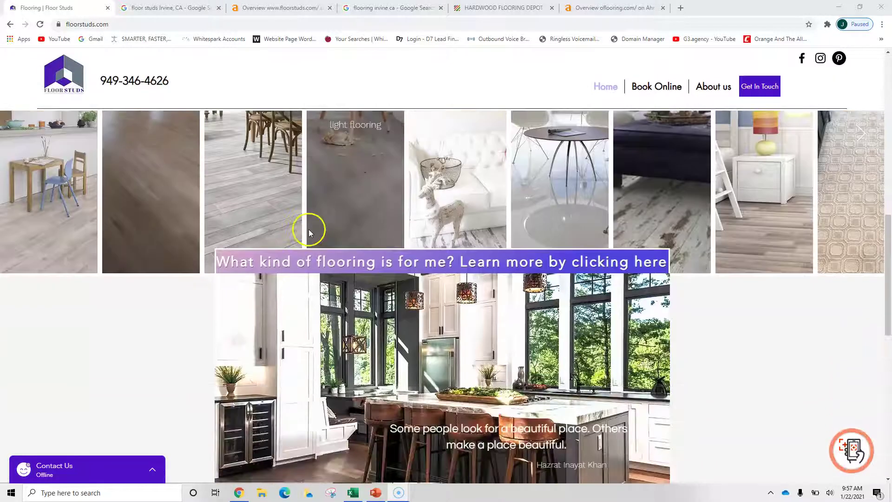
pyautogui.scroll(2, 356, 225)
pyautogui.scroll(9, 356, 226)
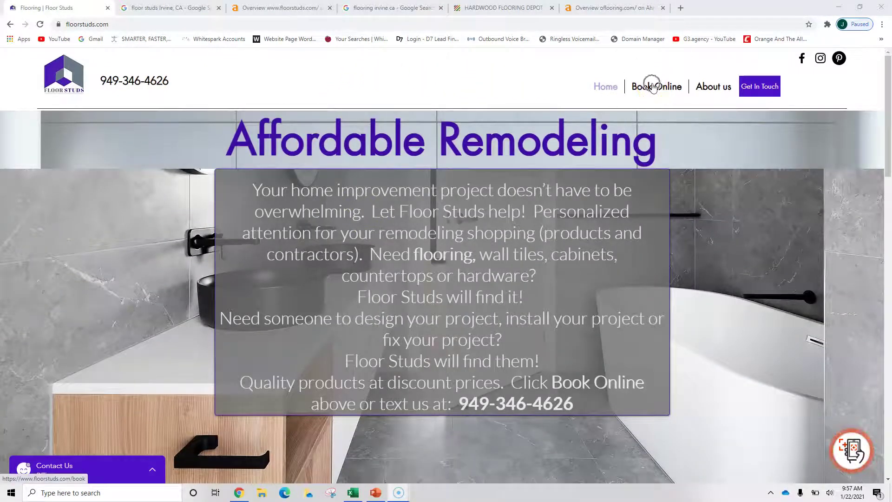
# Browse the Floor Studs booking page's service cards, then switch to the 'floor studs Irvine, CA' Google results.
pyautogui.click(653, 88)
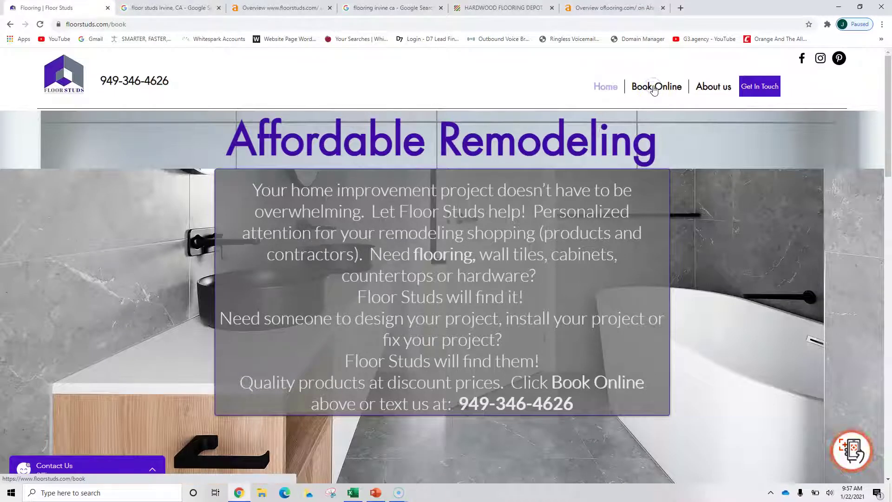
pyautogui.scroll(-4, 607, 199)
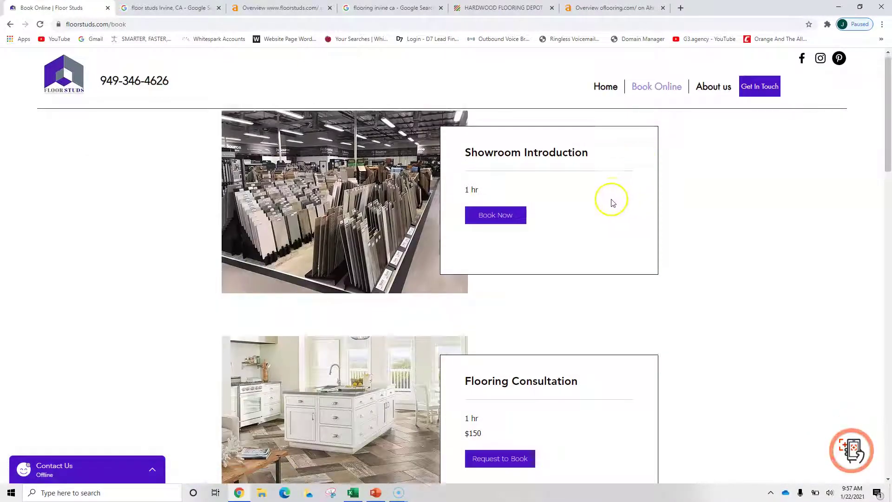
pyautogui.scroll(-4, 584, 199)
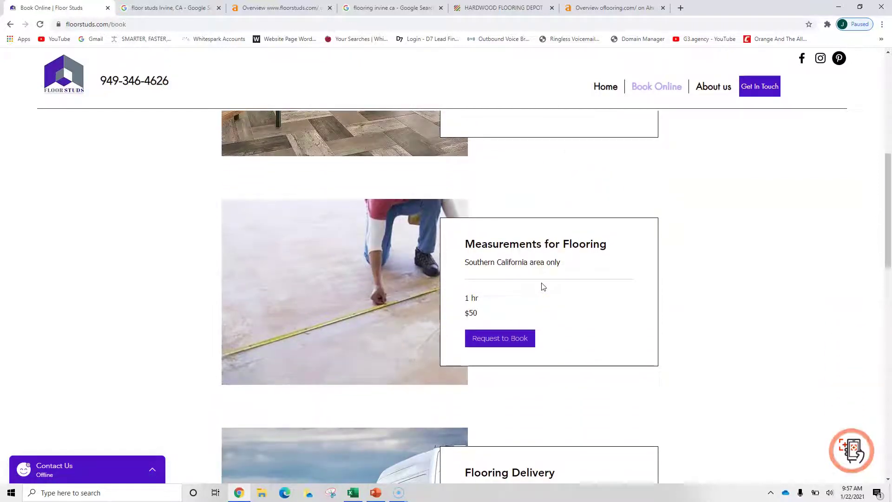
pyautogui.scroll(5, 584, 209)
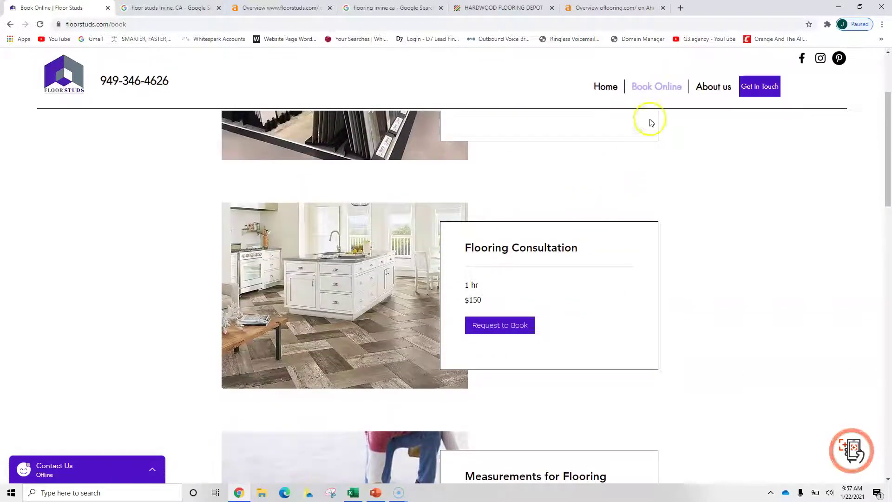
pyautogui.click(674, 106)
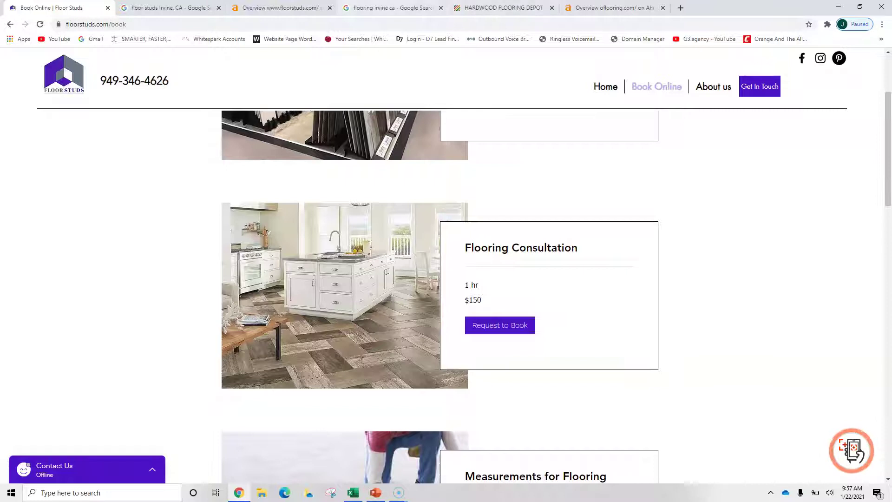
pyautogui.click(162, 10)
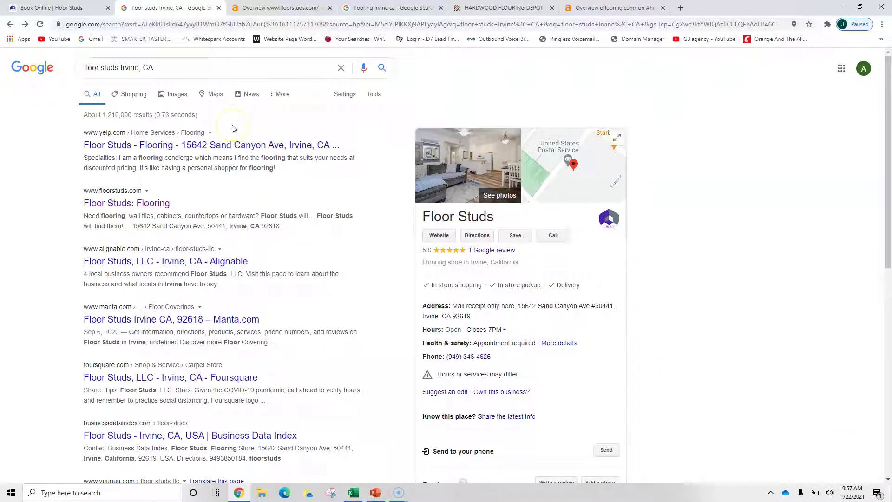
pyautogui.click(172, 64)
pyautogui.scroll(-1, 603, 263)
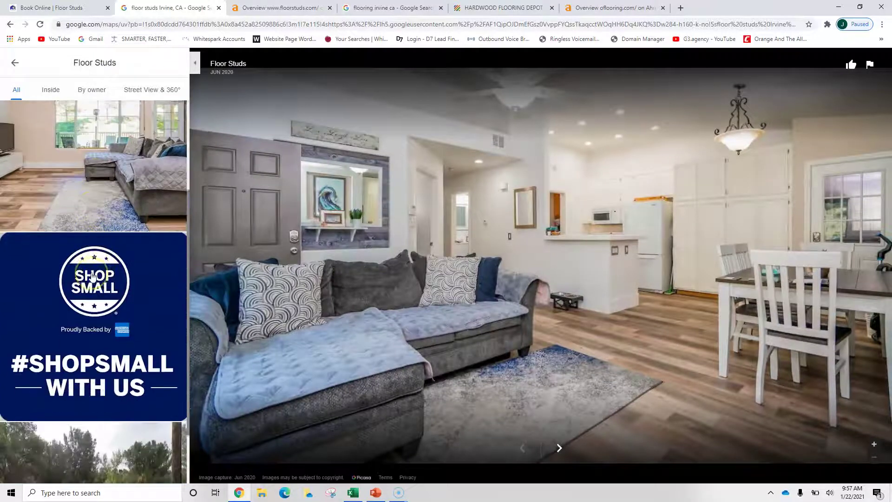
pyautogui.scroll(3, 93, 277)
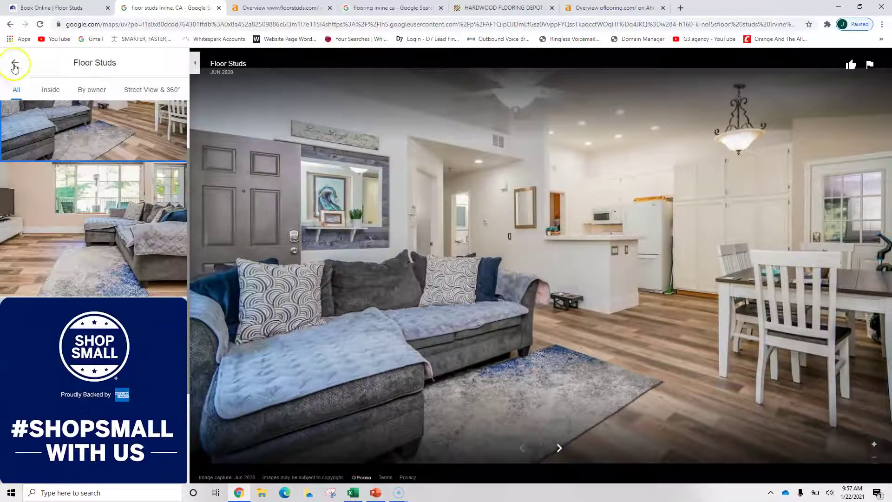
pyautogui.click(15, 62)
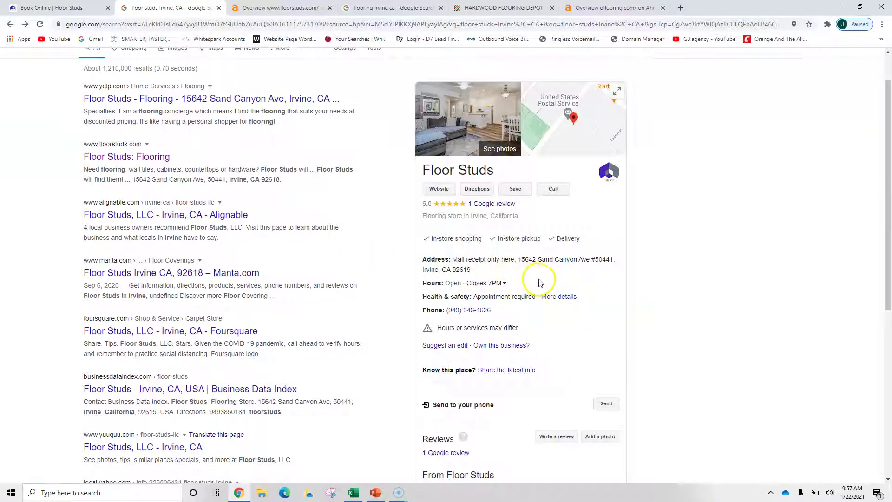
pyautogui.scroll(-1, 542, 282)
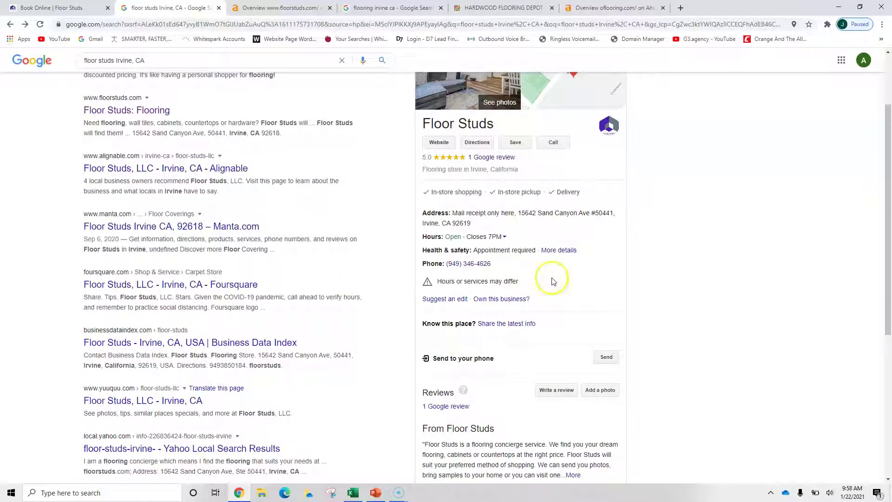
pyautogui.scroll(2, 552, 278)
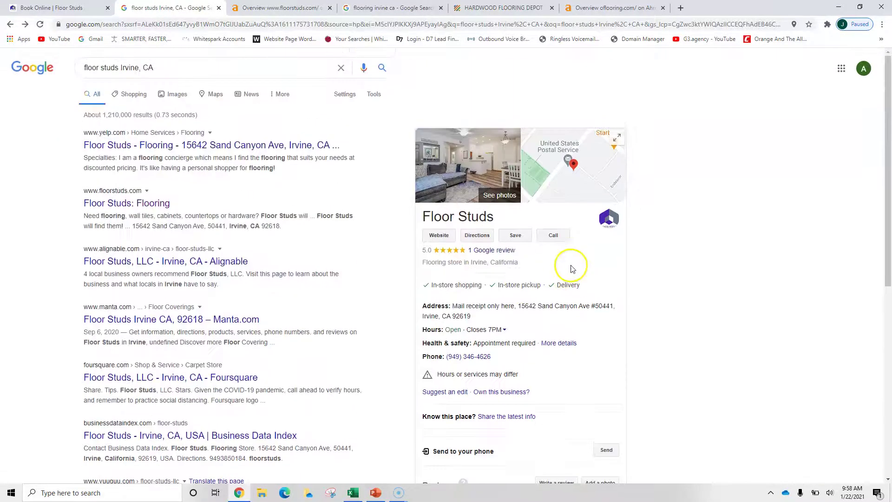
pyautogui.click(288, 9)
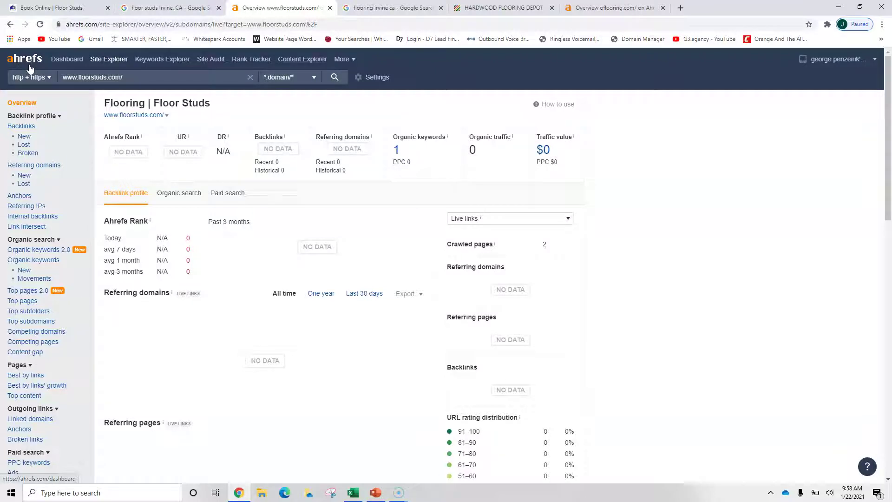
pyautogui.click(292, 138)
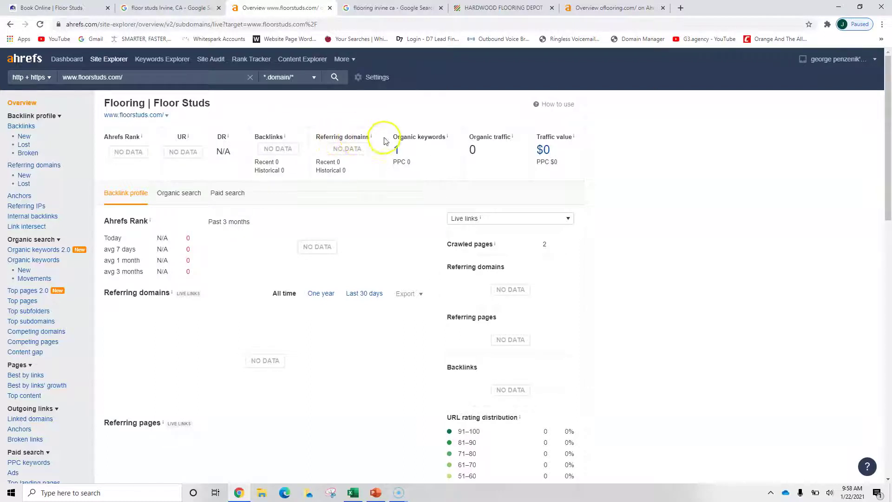
# Sign in to Ahrefs with the saved account.
pyautogui.click(399, 152)
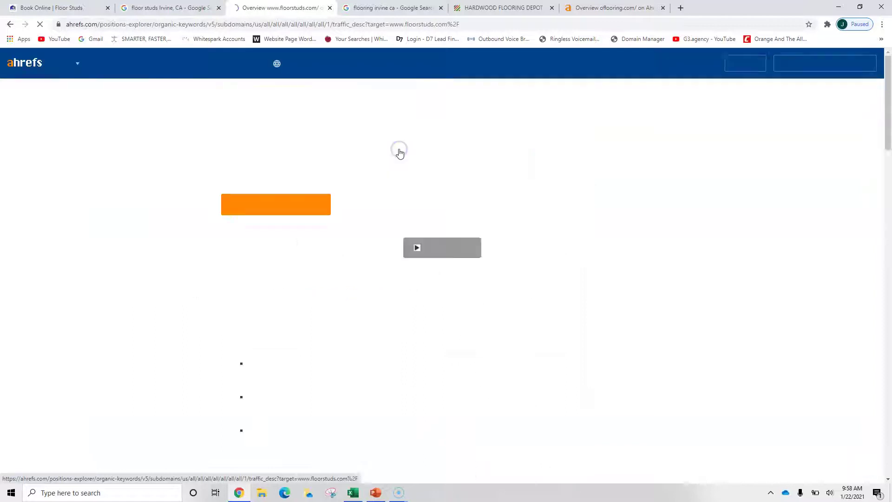
pyautogui.click(29, 65)
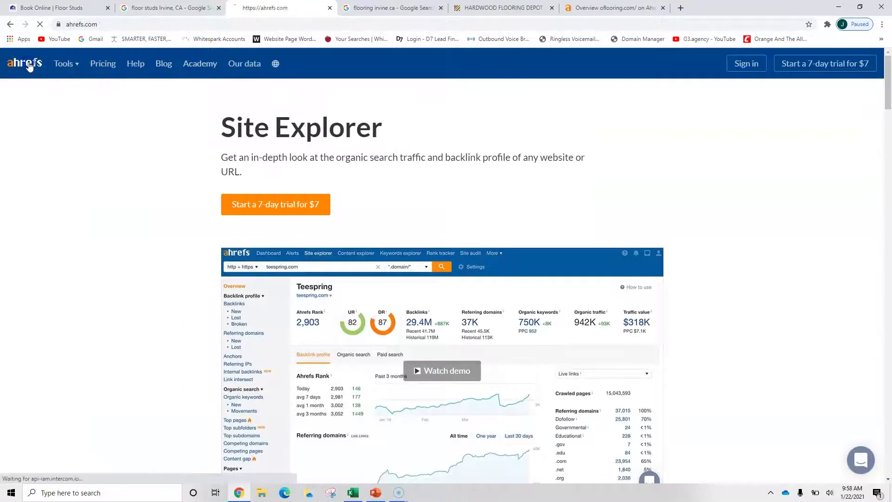
pyautogui.click(755, 73)
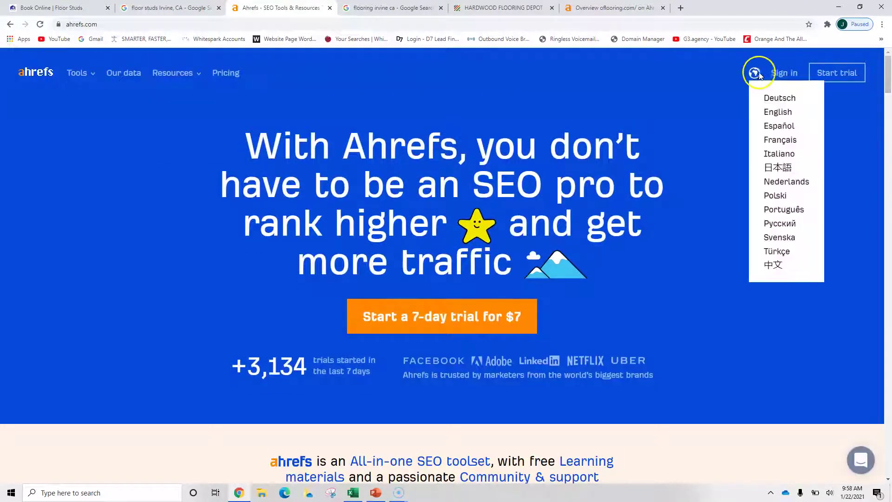
pyautogui.click(790, 73)
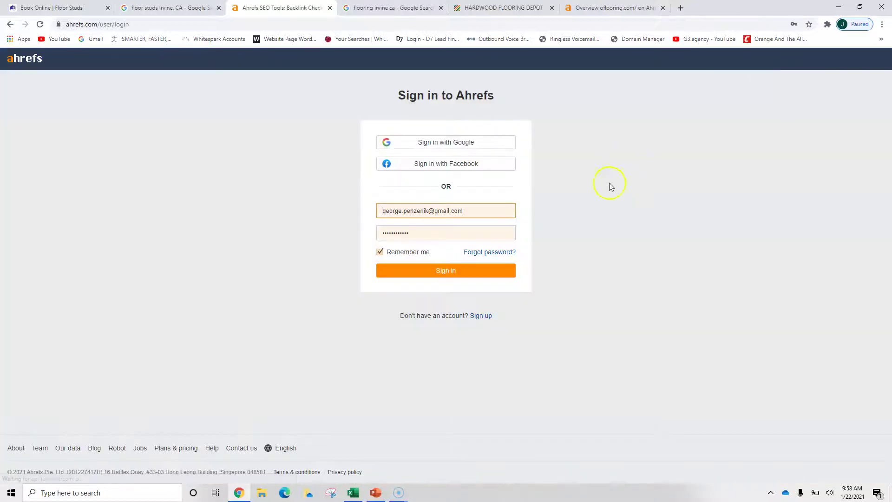
pyautogui.click(430, 270)
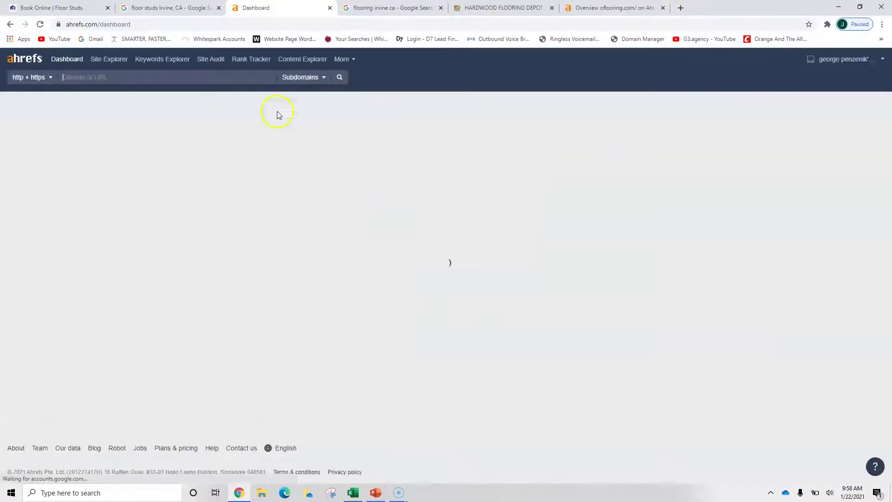
# Copy the Floor Studs booking page address.
pyautogui.click(74, 8)
pyautogui.click(99, 24)
pyautogui.rightClick(107, 28)
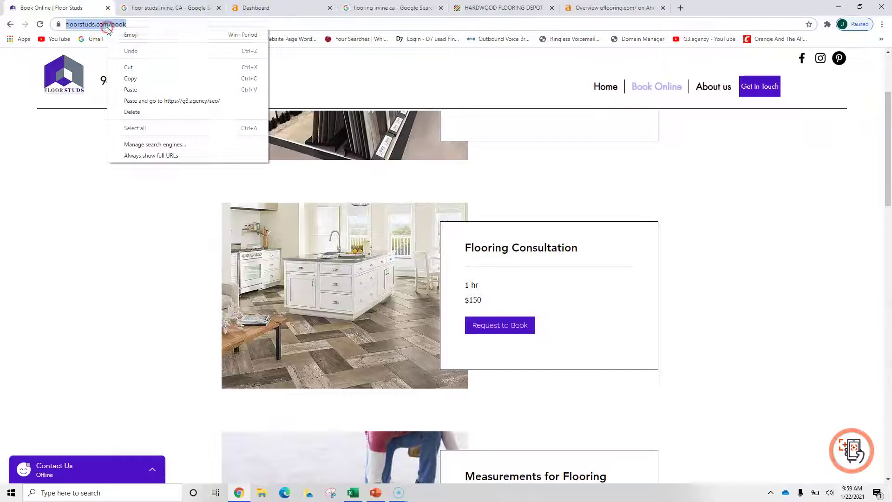
pyautogui.click(140, 78)
pyautogui.click(256, 8)
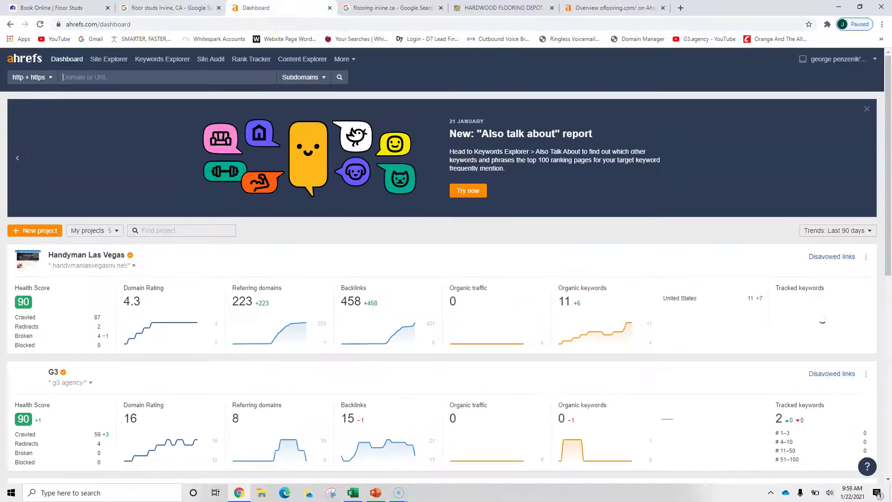
pyautogui.click(75, 75)
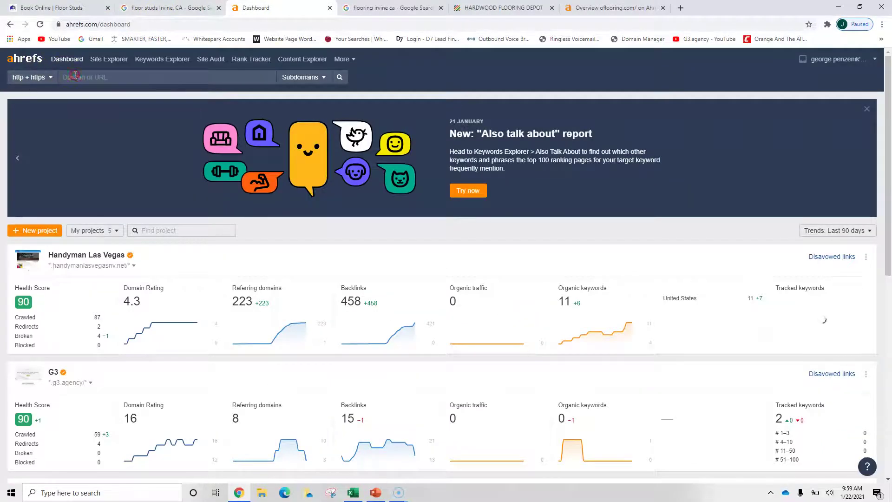
pyautogui.rightClick(74, 75)
pyautogui.click(100, 133)
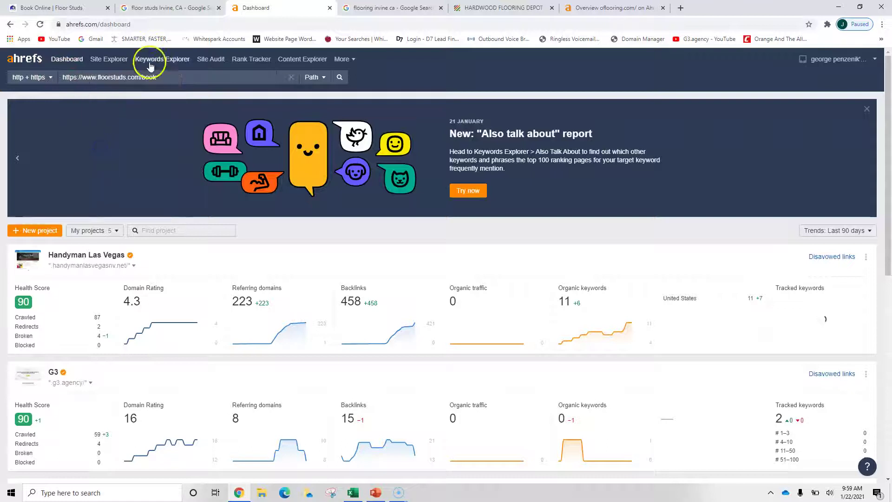
pyautogui.moveTo(141, 77); pyautogui.dragTo(164, 77)
pyautogui.press('BackSpace')
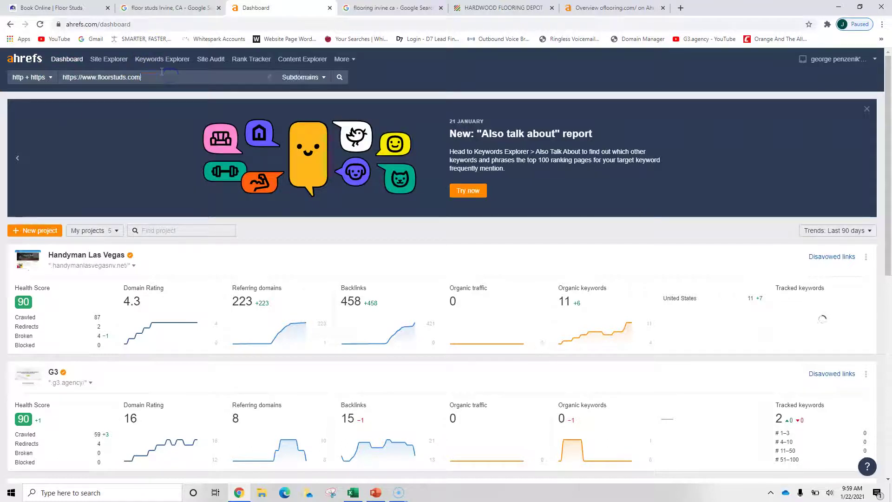
pyautogui.click(338, 79)
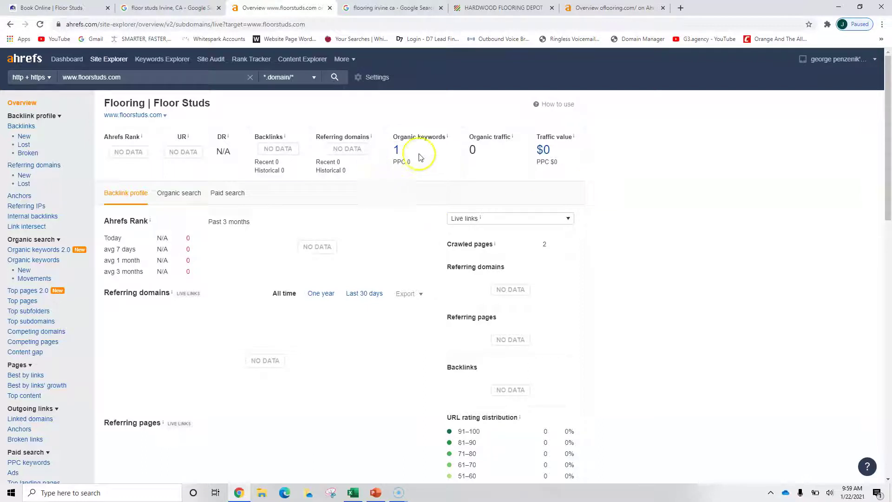
# Open floorstuds' organic keywords and review 'floor studs': volume 40, KD 18, position 37.
pyautogui.click(396, 150)
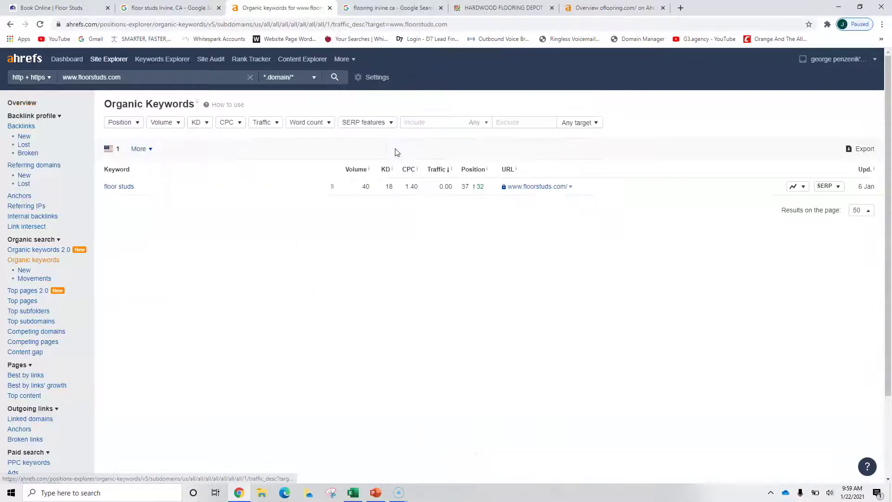
pyautogui.click(143, 186)
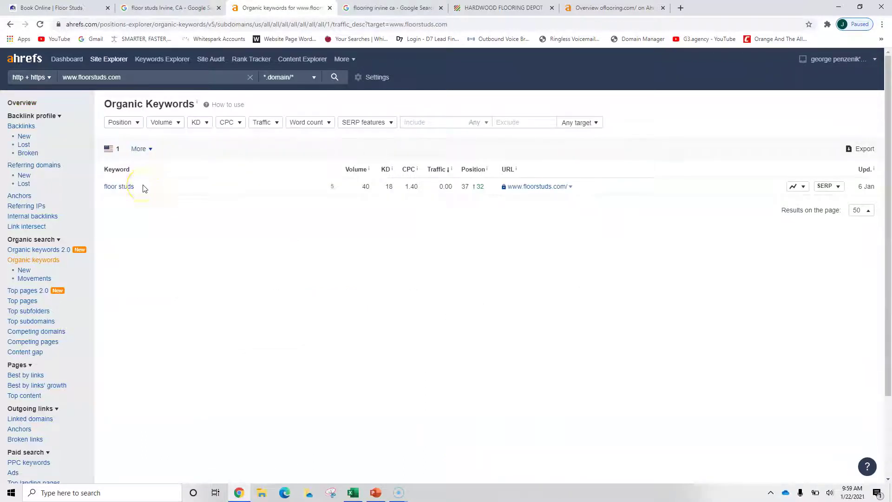
pyautogui.click(143, 187)
pyautogui.click(467, 194)
pyautogui.click(366, 189)
pyautogui.click(386, 190)
pyautogui.click(389, 189)
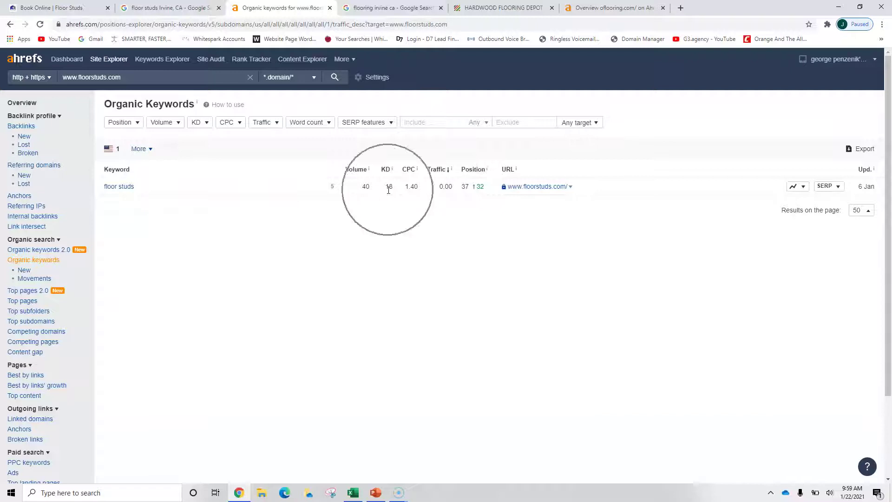
pyautogui.click(453, 189)
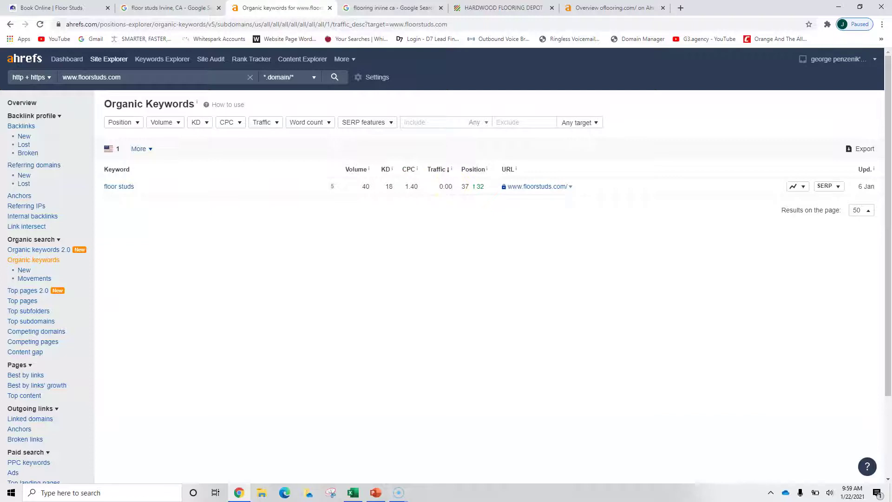
# Browse the Google results for 'flooring irvine ca'.
pyautogui.click(379, 9)
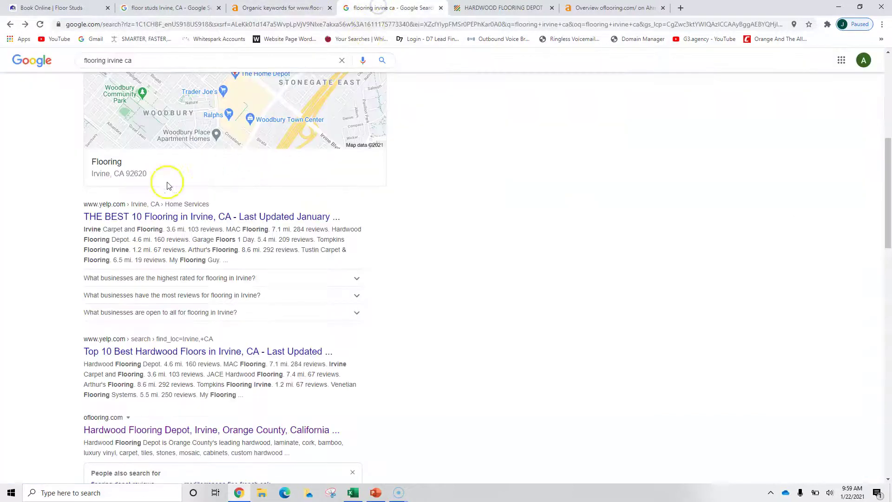
pyautogui.scroll(7, 158, 188)
pyautogui.click(158, 64)
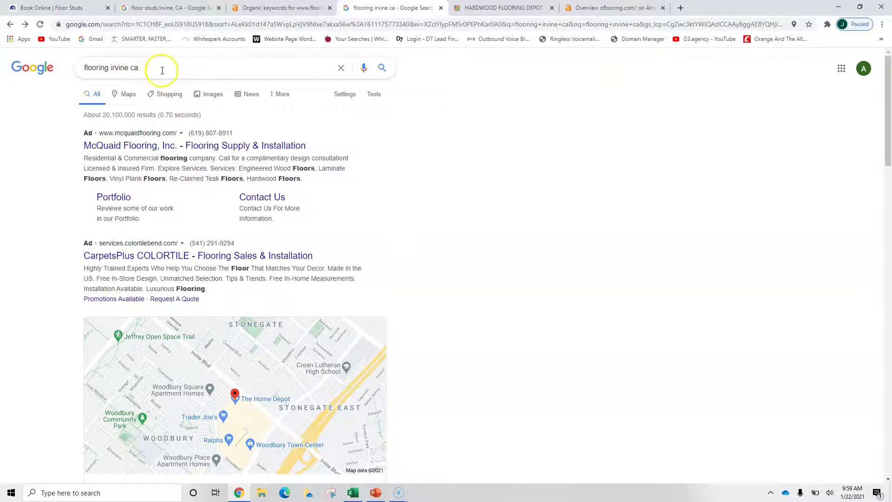
pyautogui.scroll(-5, 162, 70)
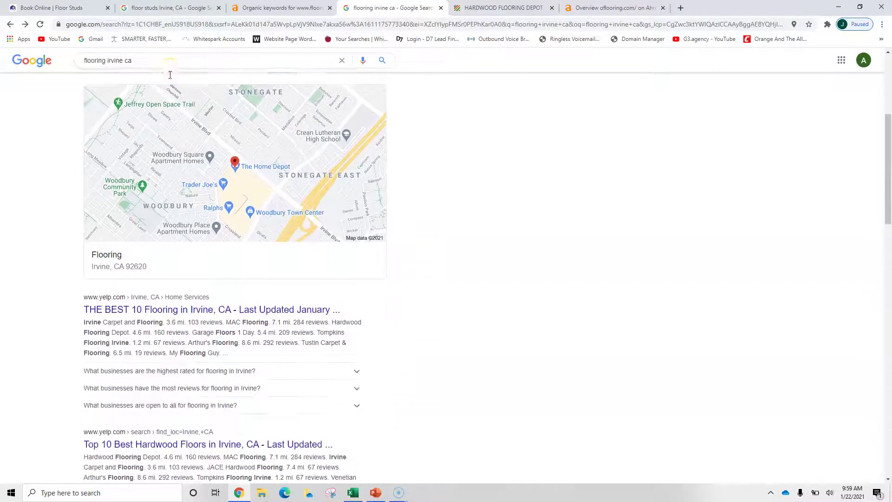
pyautogui.scroll(2, 159, 61)
# Copy the 'flooring irvine ca' query and return to the Floor Studs booking page.
pyautogui.moveTo(158, 60); pyautogui.dragTo(77, 60)
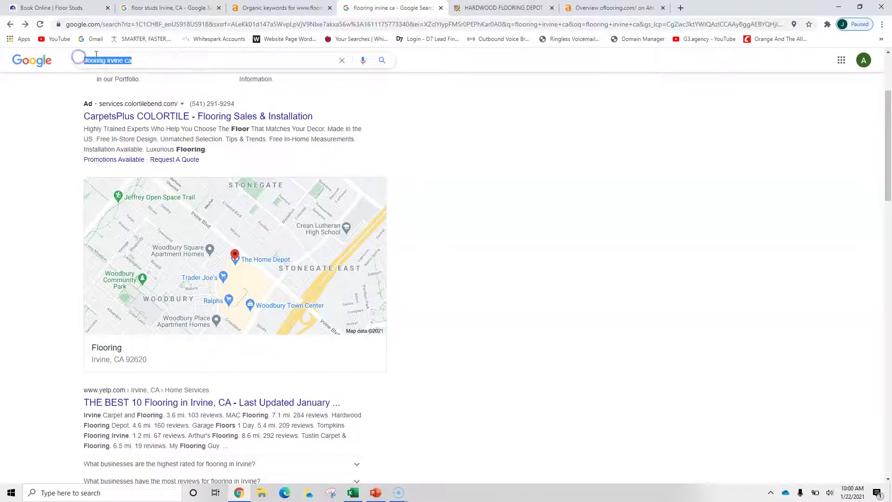
pyautogui.rightClick(95, 56)
pyautogui.click(113, 88)
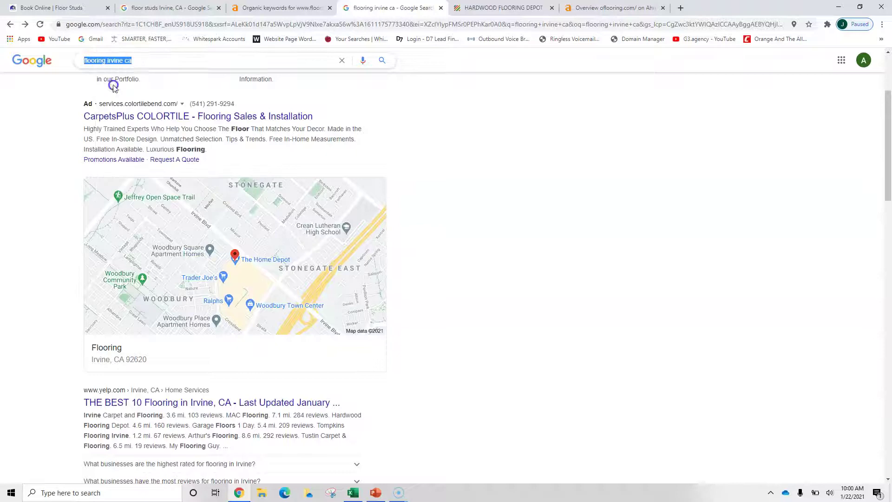
pyautogui.click(64, 5)
# Check floorstuds.com's United States rank for 'flooring irvine ca' in FatRank: Not in 100.
pyautogui.scroll(3, 648, 69)
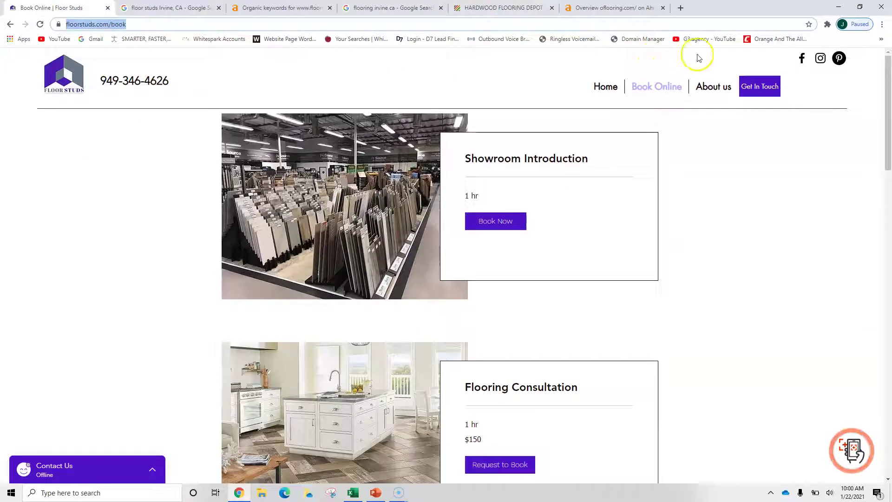
pyautogui.click(827, 24)
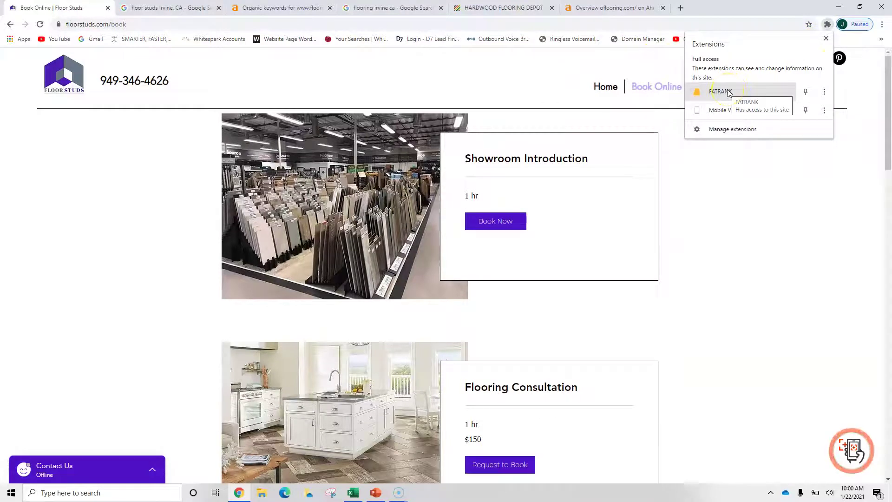
pyautogui.click(729, 93)
pyautogui.click(546, 120)
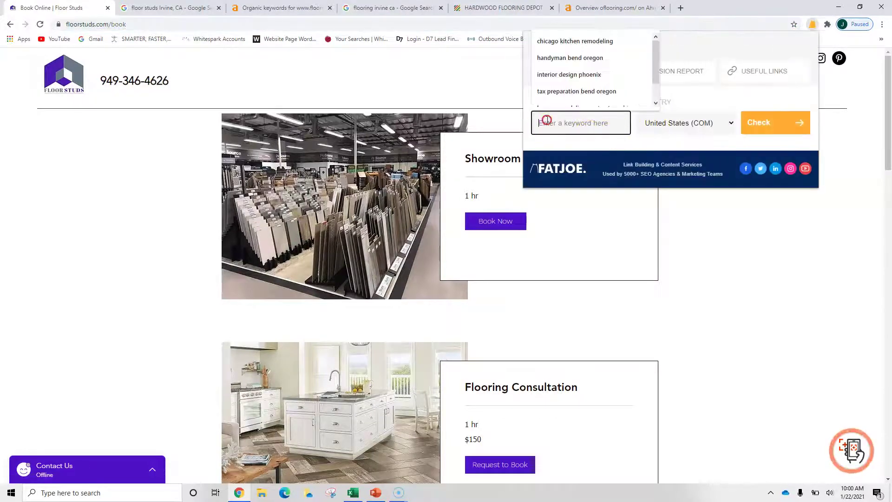
pyautogui.rightClick(547, 121)
pyautogui.click(564, 193)
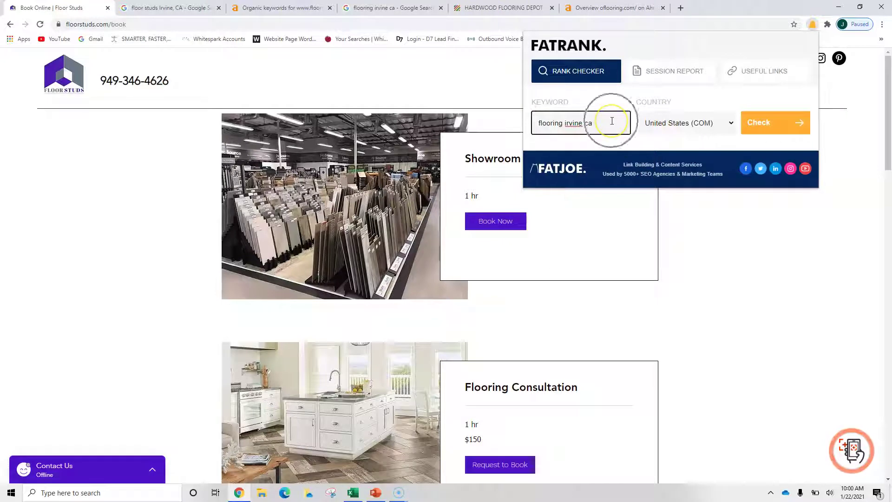
pyautogui.click(797, 126)
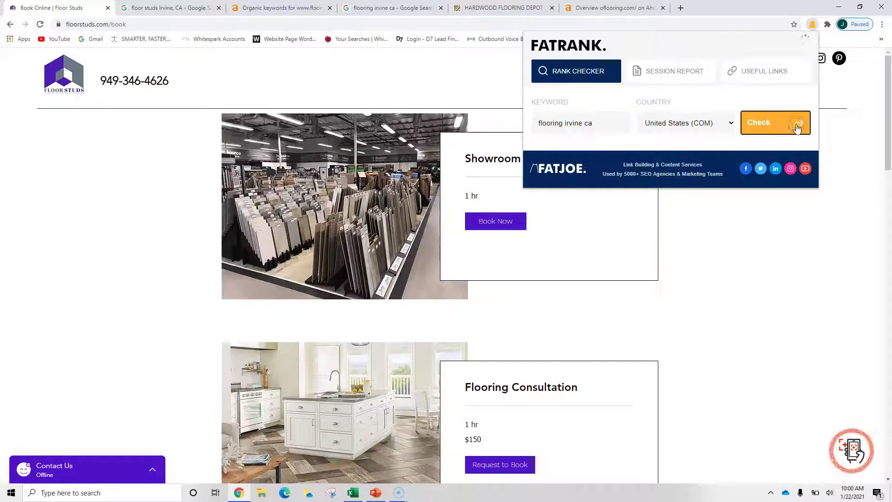
pyautogui.click(622, 150)
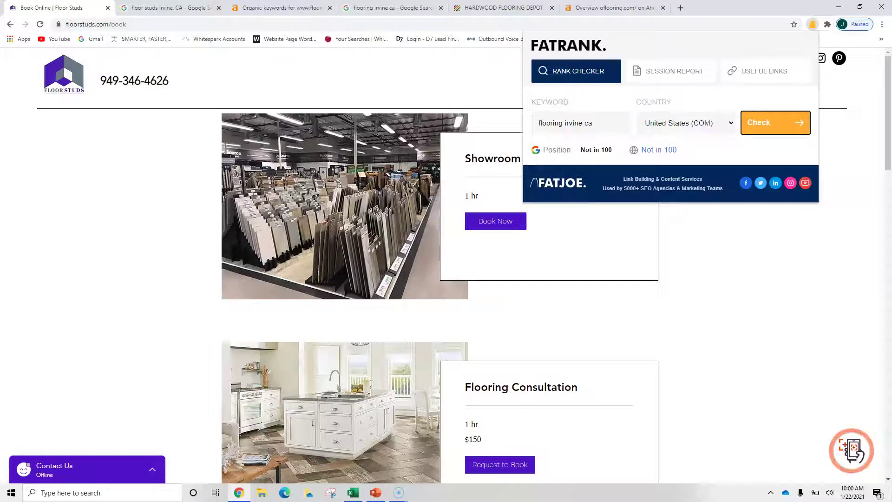
# Return to the 'flooring irvine ca' results and open competitor site oflooring.com.
pyautogui.click(393, 8)
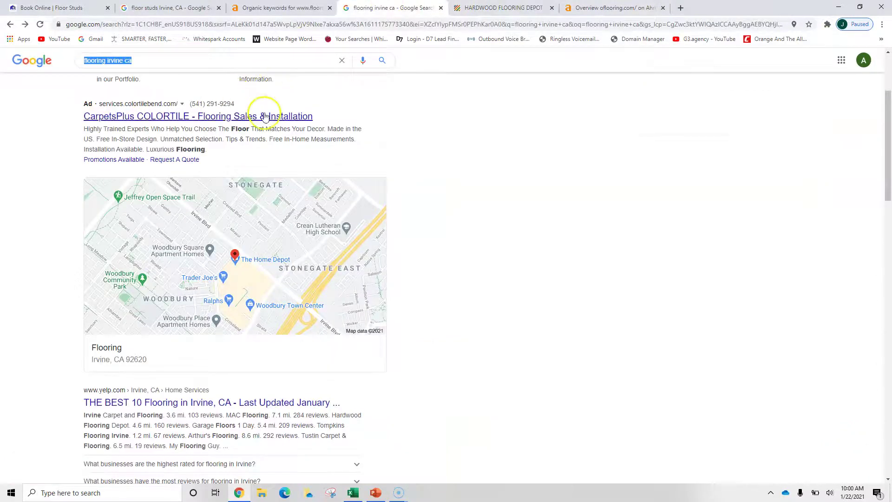
pyautogui.scroll(-9, 265, 113)
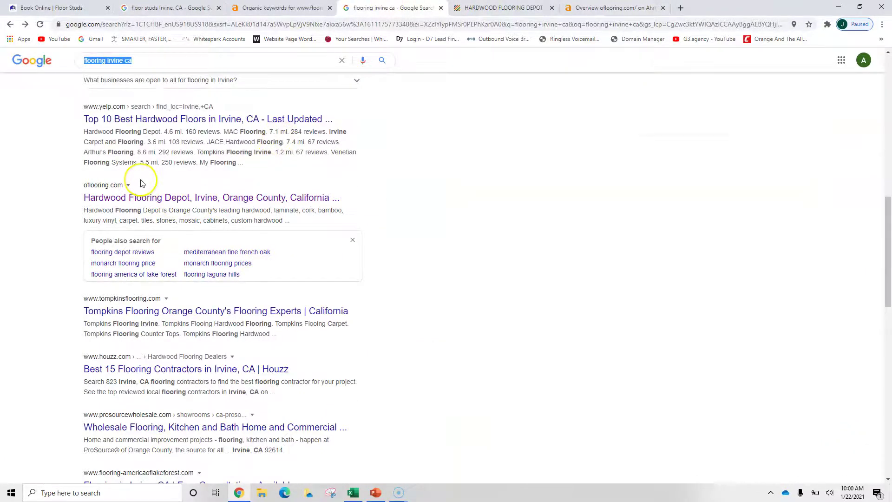
pyautogui.hotkey('ctrl', 'Tab')
pyautogui.hotkey('ctrl', 'shift', 'Tab')
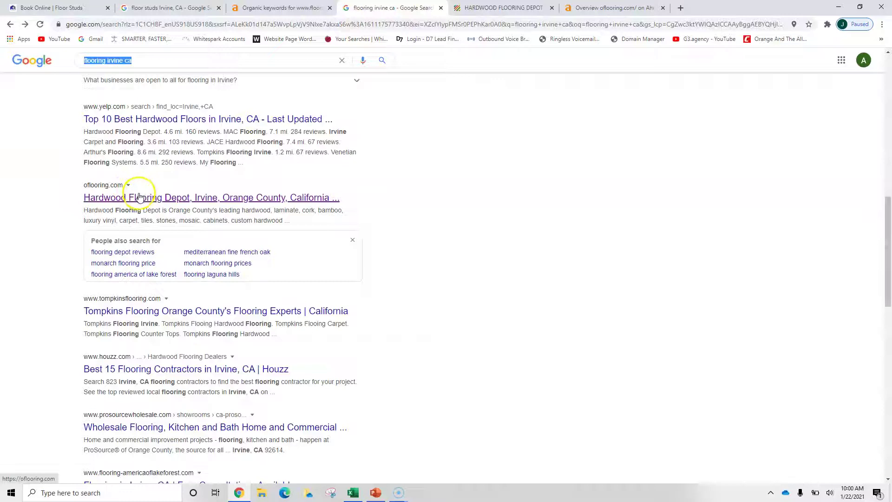
pyautogui.click(502, 8)
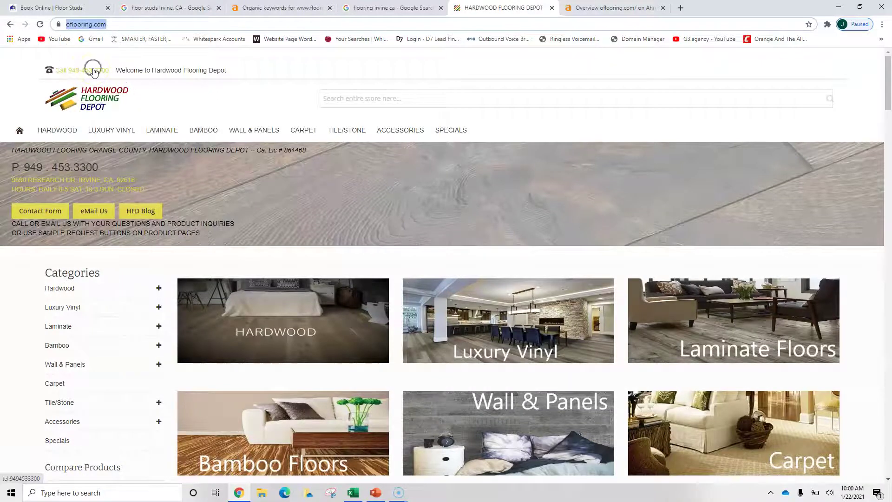
# Scroll the Hardwood Flooring Depot homepage down to the Crystal Flooring products.
pyautogui.scroll(-3, 348, 207)
pyautogui.scroll(-9, 350, 210)
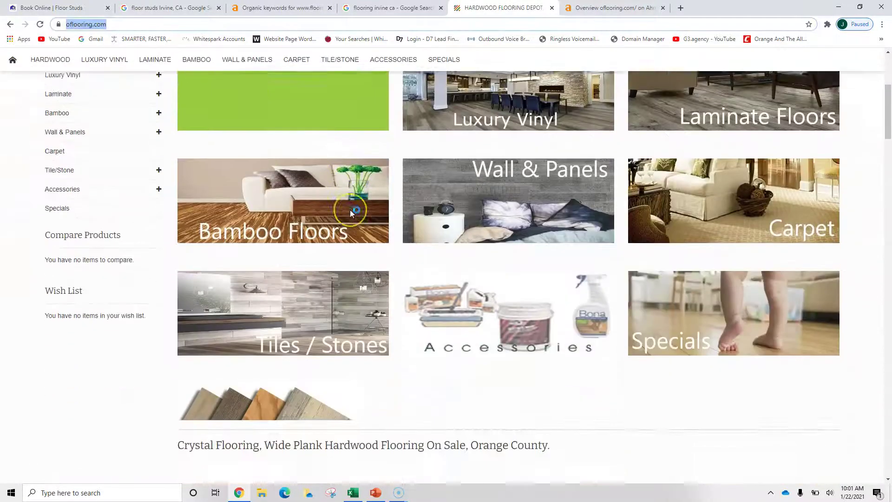
pyautogui.scroll(-8, 351, 215)
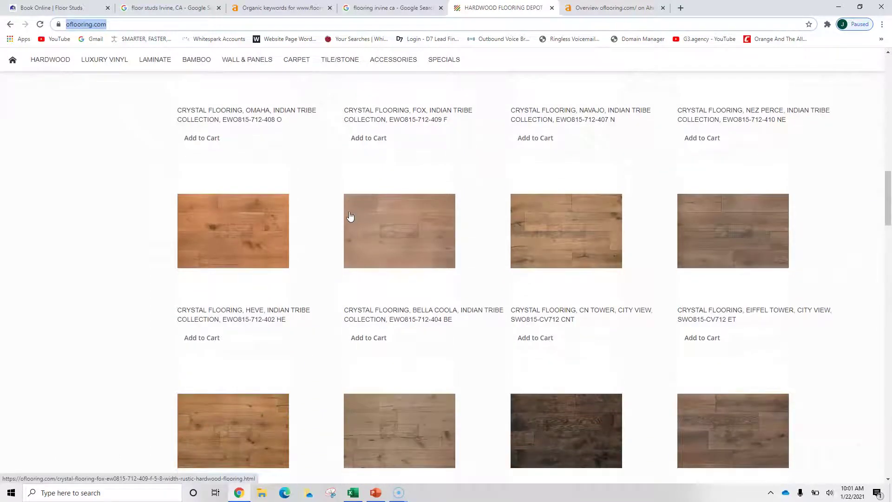
# Read the Crystal Flooring Bella Coola specifications, then return to Ahrefs' oflooring.com overview.
pyautogui.click(368, 222)
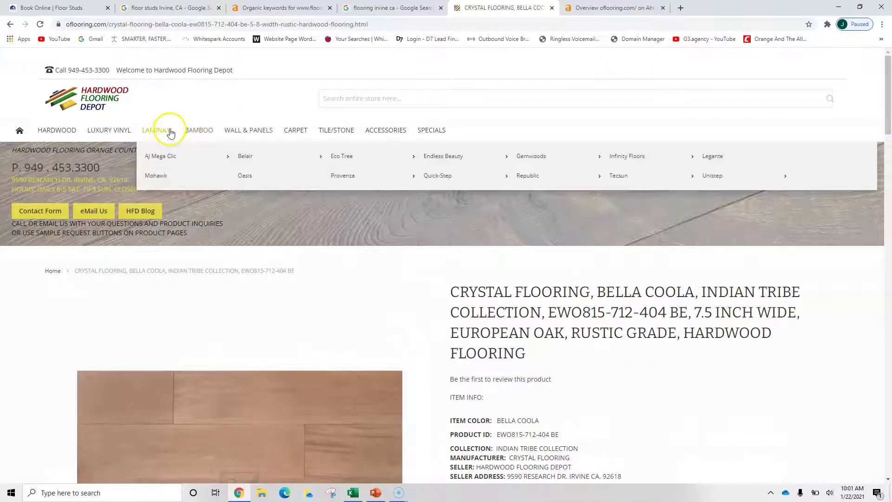
pyautogui.scroll(-3, 676, 243)
pyautogui.scroll(-6, 677, 243)
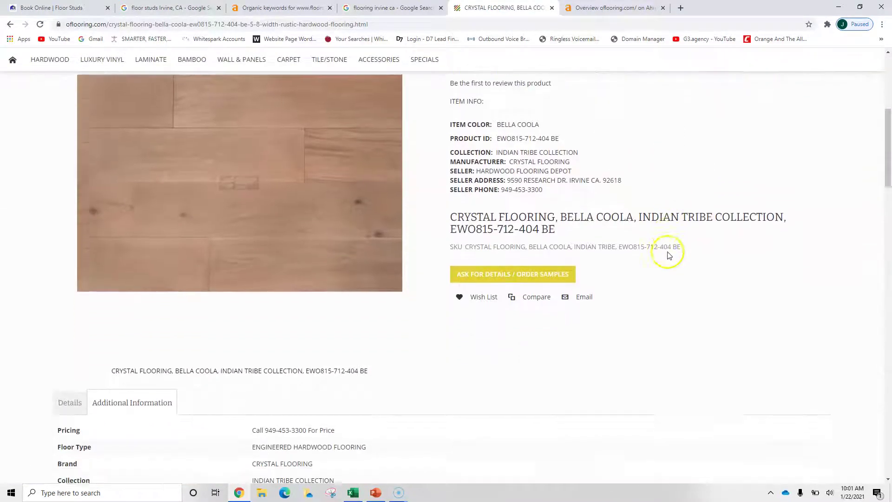
pyautogui.scroll(-1, 656, 255)
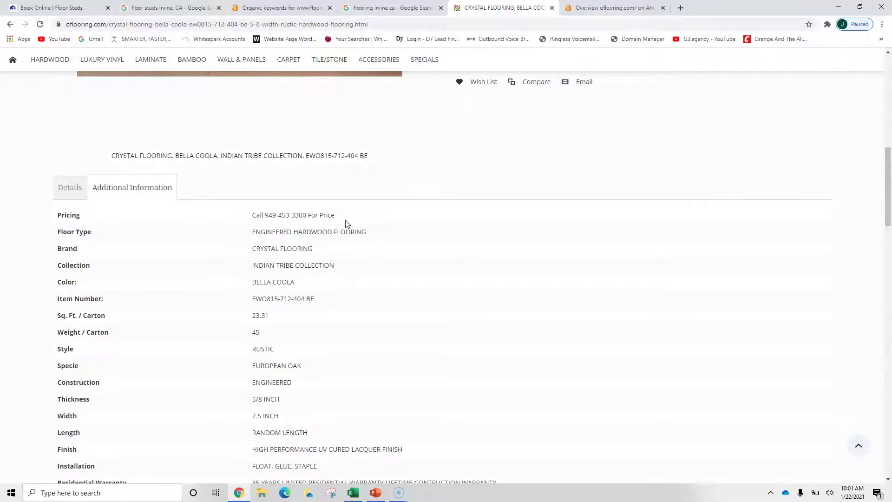
pyautogui.scroll(-2, 349, 224)
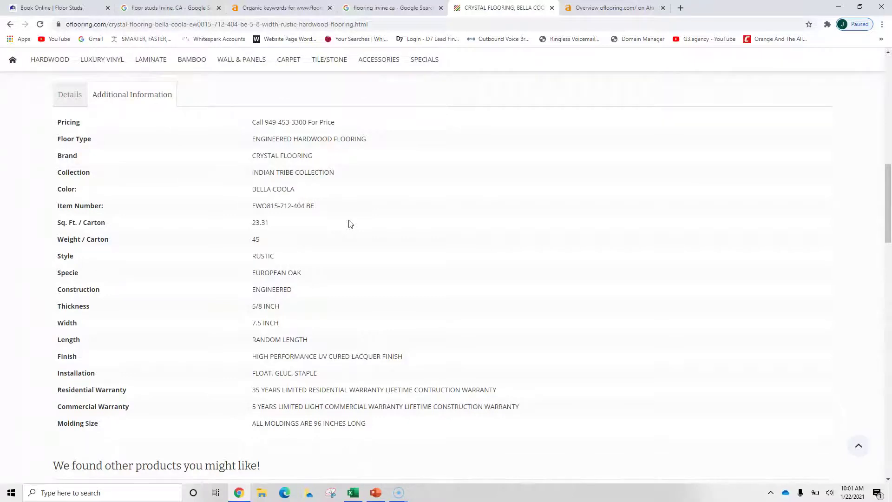
pyautogui.click(623, 7)
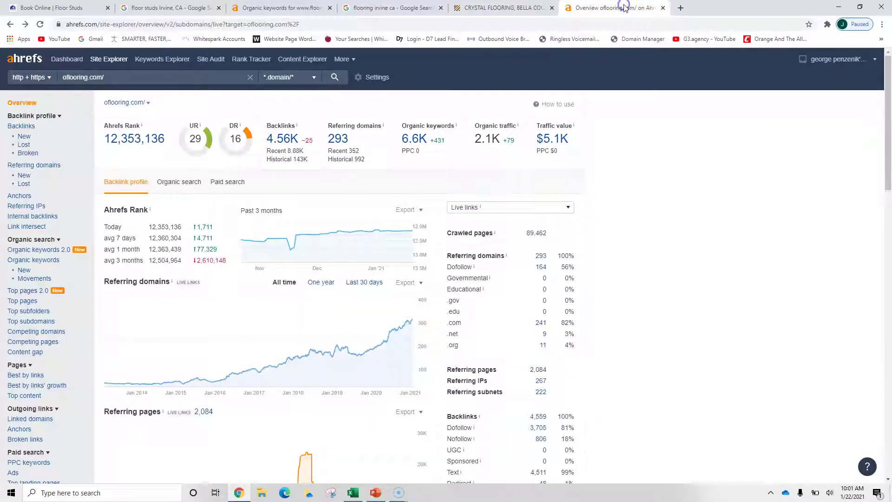
# Check oflooring.com's backlink total, then open its 6.6K organic keywords report.
pyautogui.click(286, 146)
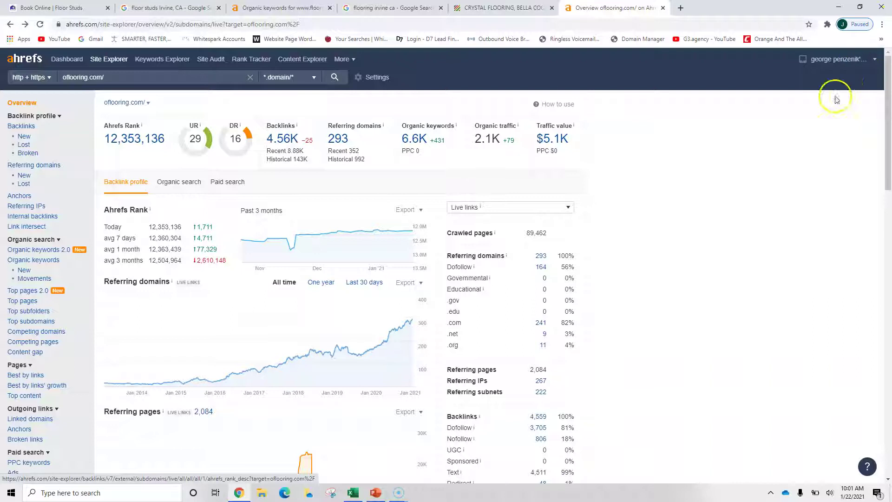
pyautogui.click(412, 139)
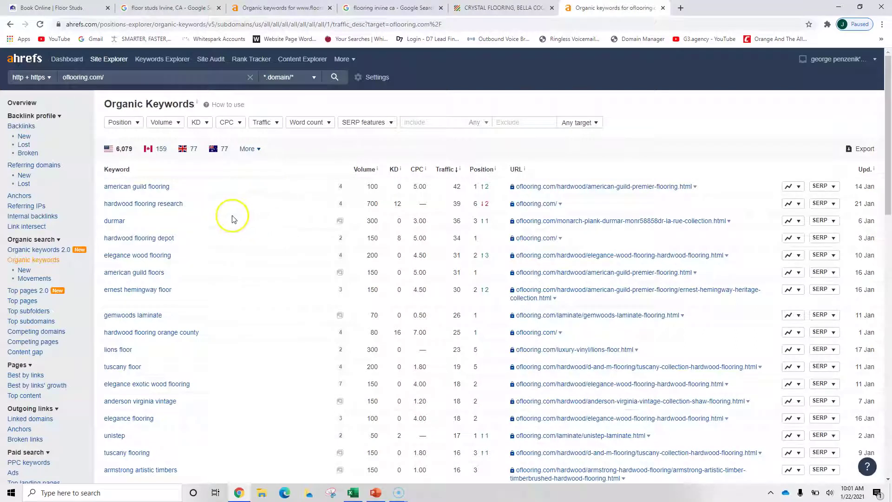
pyautogui.scroll(-3, 231, 193)
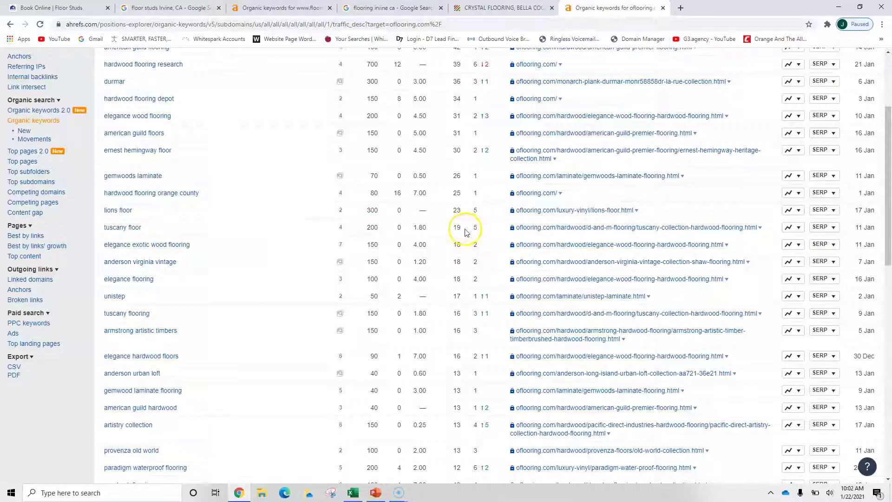
pyautogui.click(458, 227)
pyautogui.scroll(3, 274, 219)
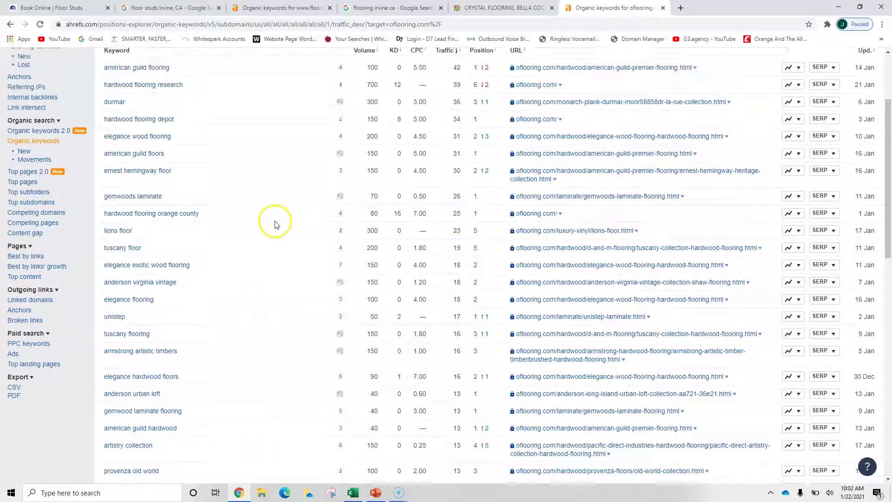
pyautogui.click(259, 233)
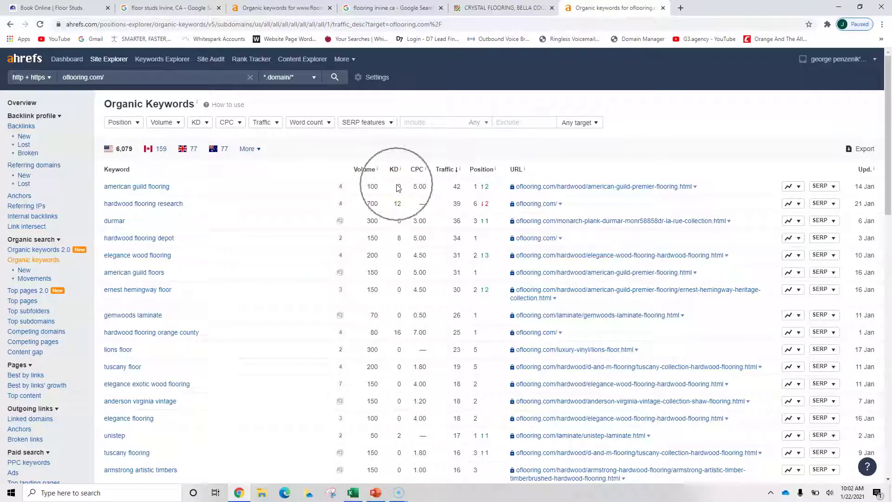
pyautogui.click(458, 188)
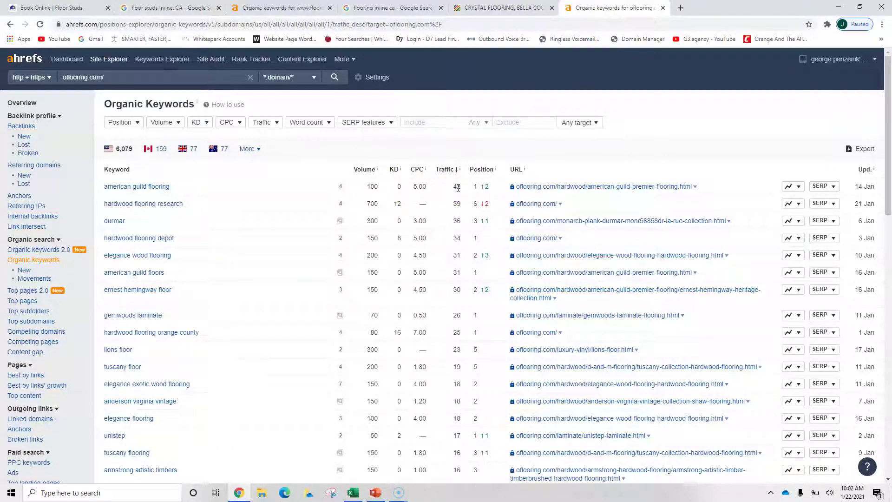
# Switch to the PowerPoint Contact_Slide deck listing three steps to more website sales.
pyautogui.hotkey('alt', 'Tab')
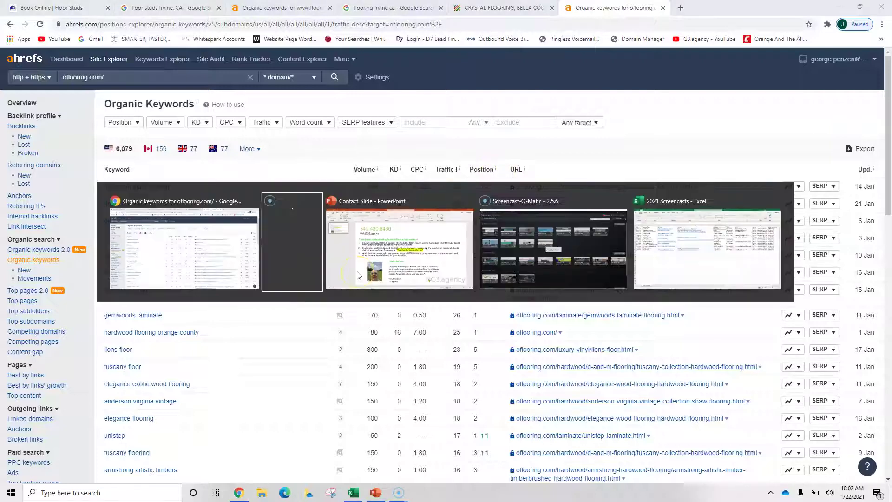
pyautogui.click(358, 275)
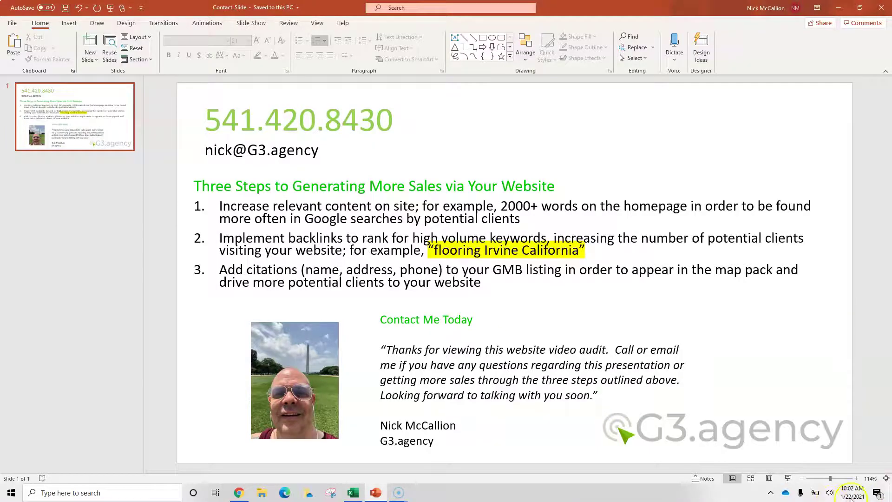